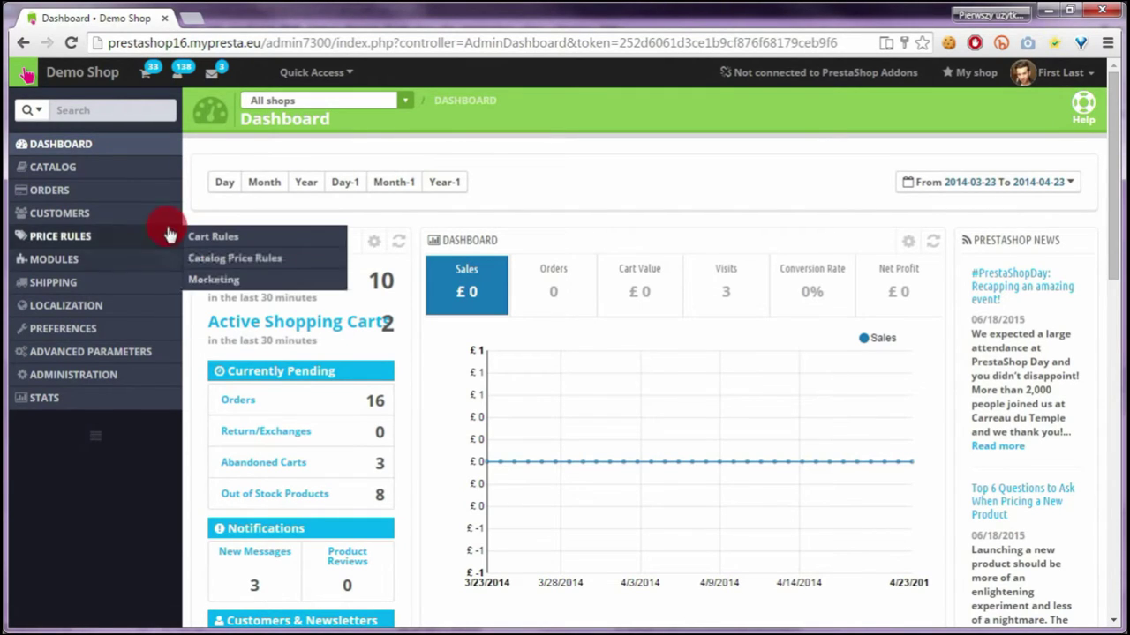
Upload productlistpics.zip as a new module and install Product List Pictures Switcher
mouse_move(94, 257)
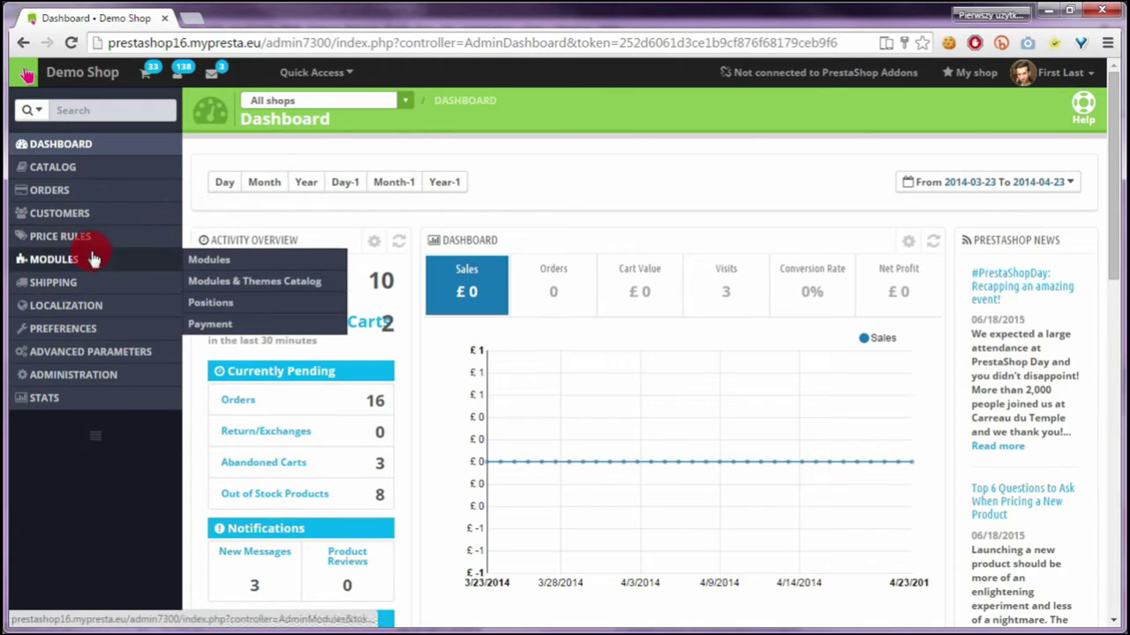
left_click(197, 259)
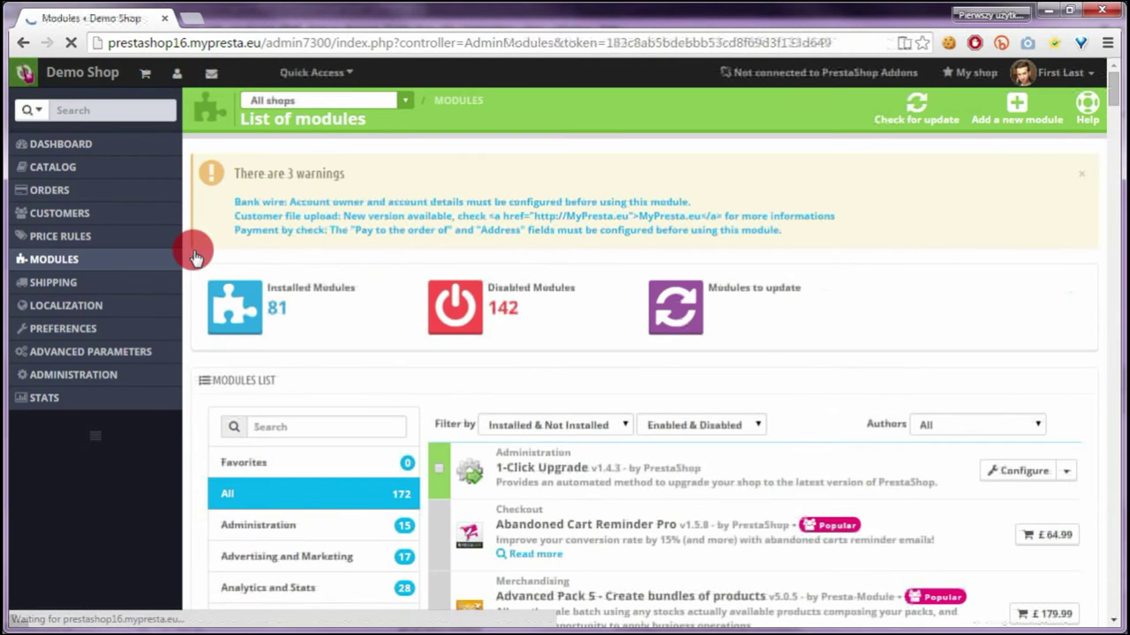
left_click(1013, 116)
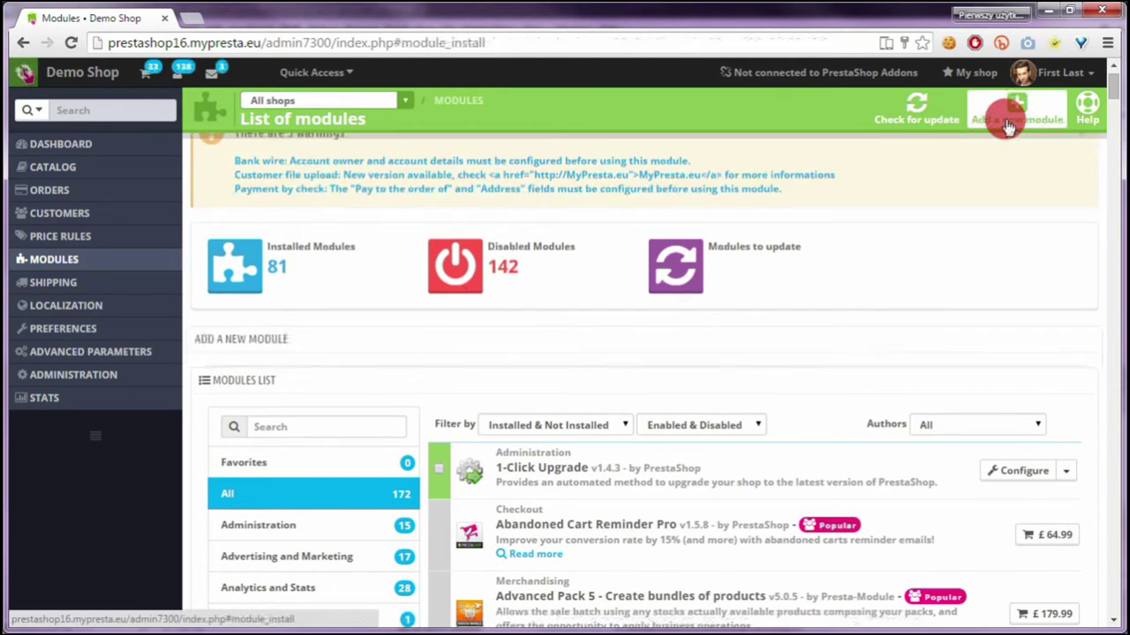
left_click(748, 260)
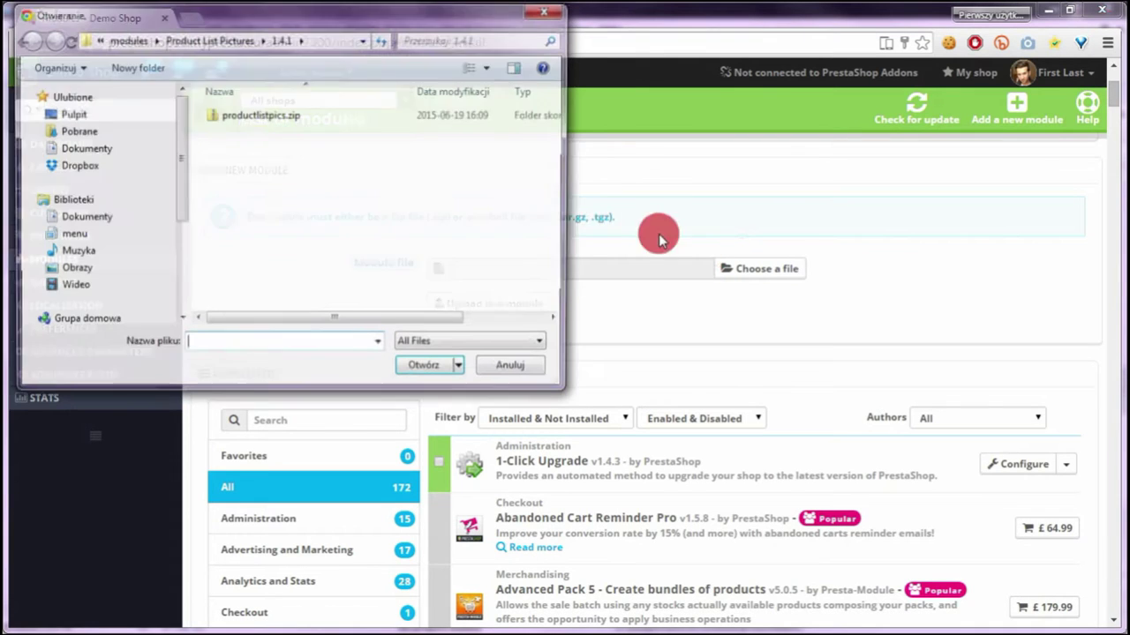
double_click(265, 123)
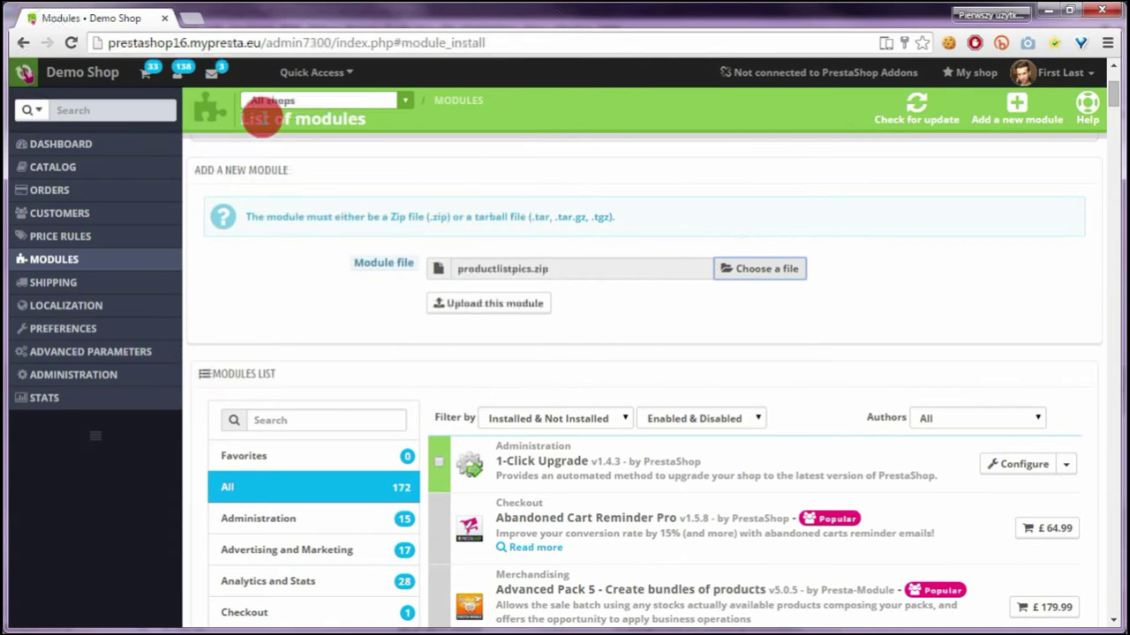
left_click(469, 308)
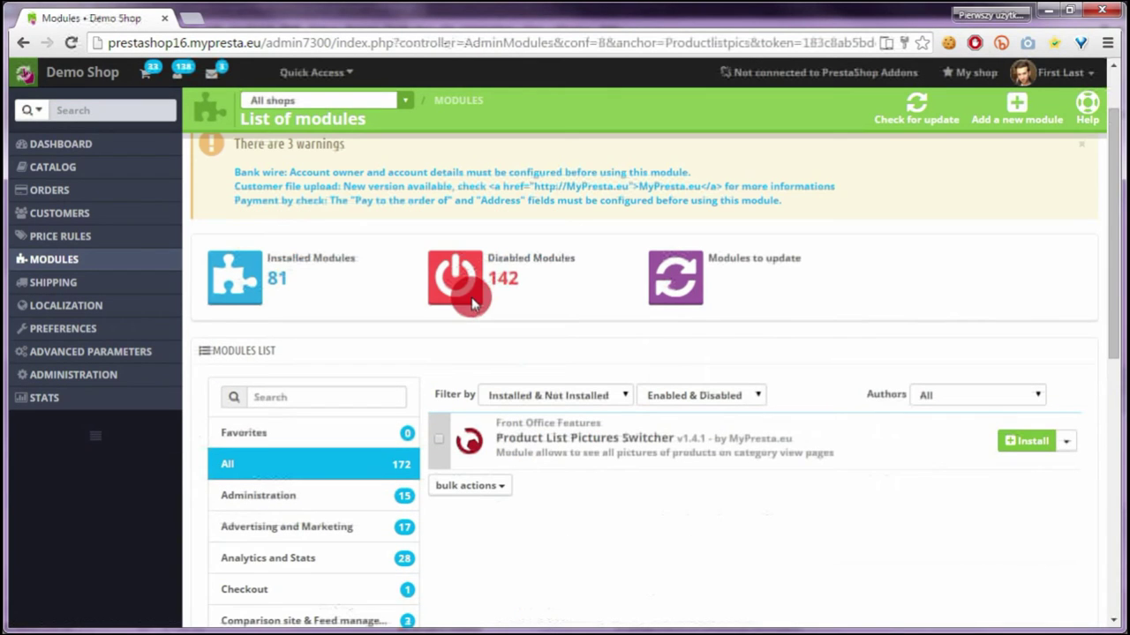
left_click(1016, 440)
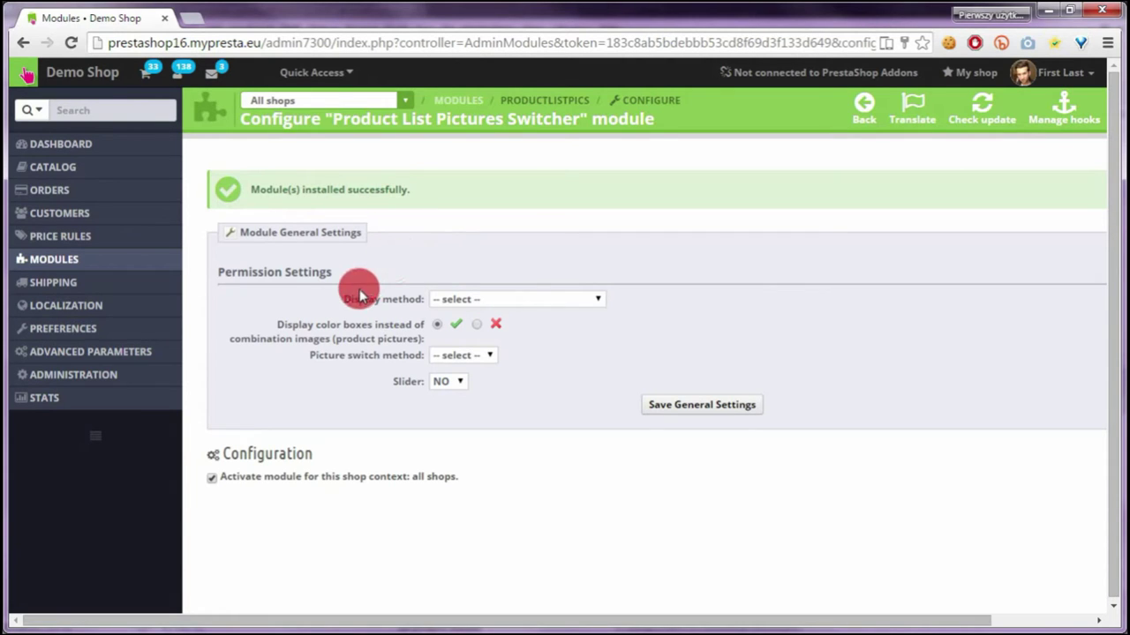
Save general settings: All product pictures, colour boxes No, On click switching, slider NO
left_click(452, 300)
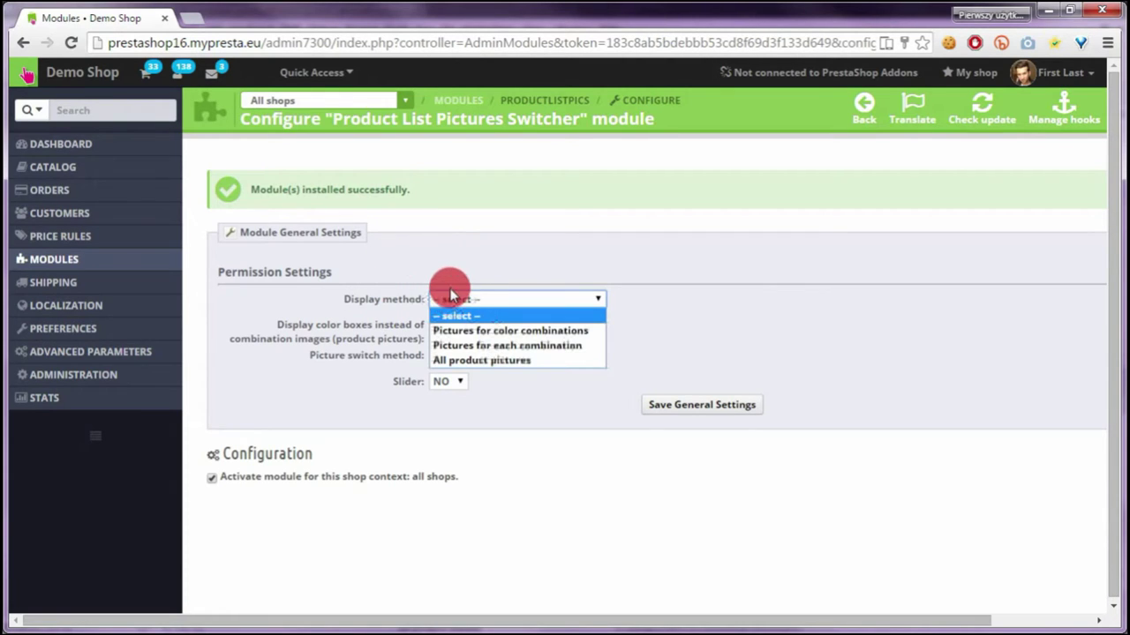
left_click(458, 361)
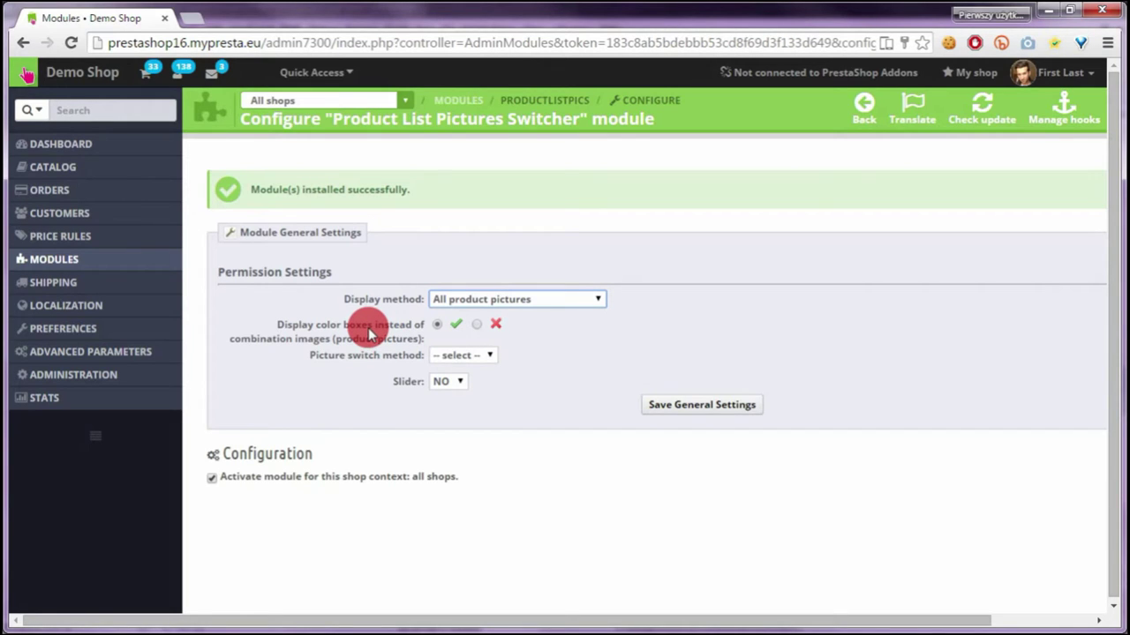
left_click(477, 326)
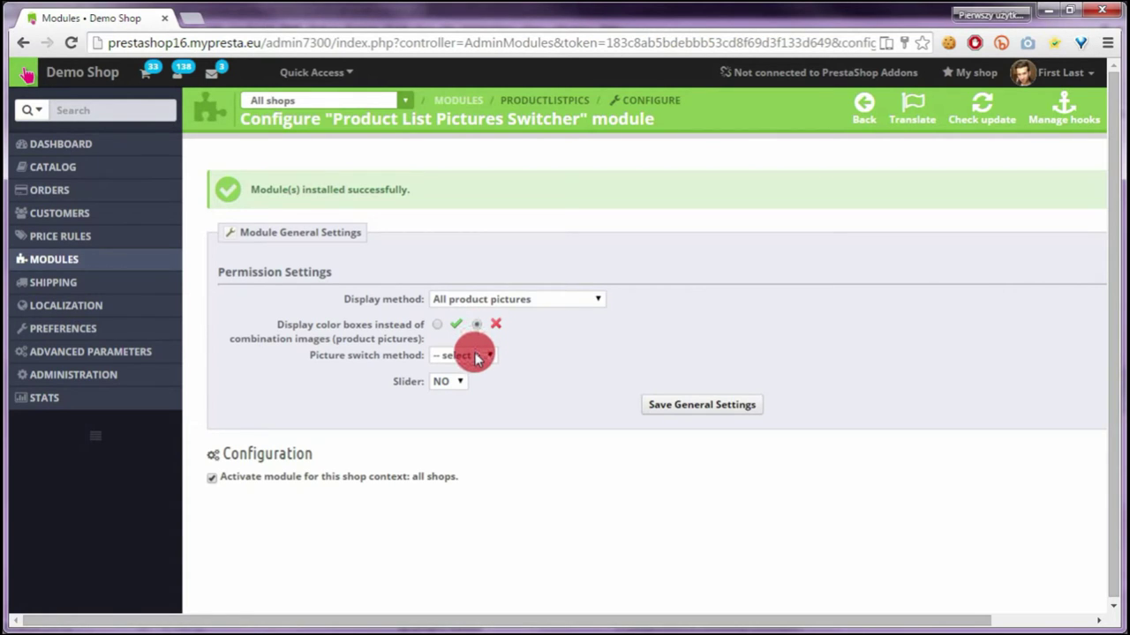
left_click(477, 357)
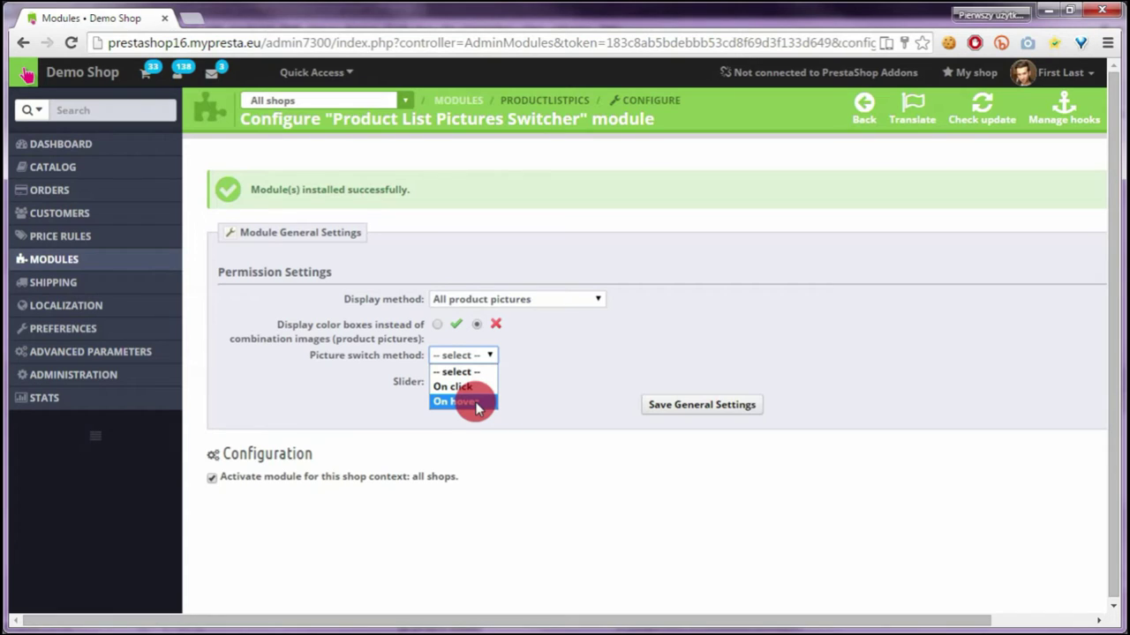
left_click(470, 387)
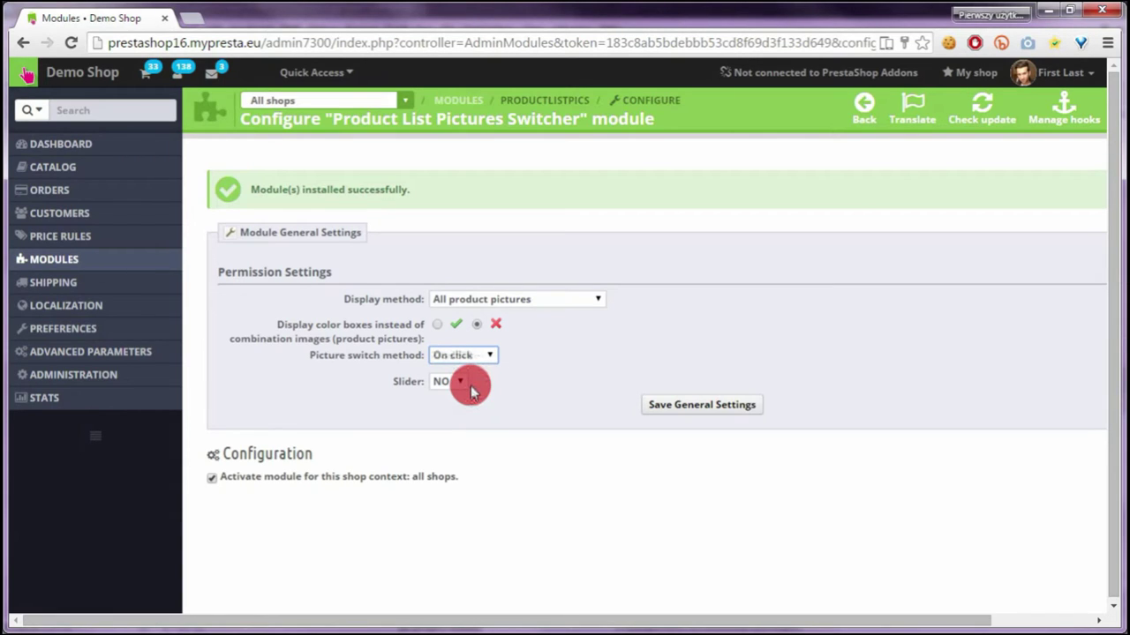
left_click(449, 382)
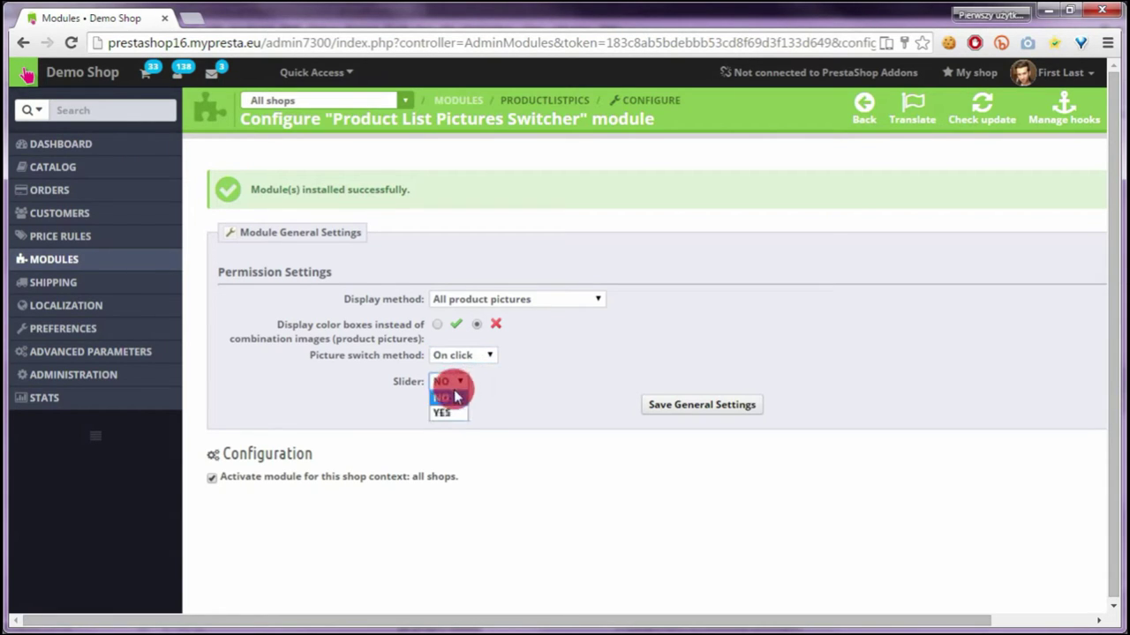
left_click(454, 382)
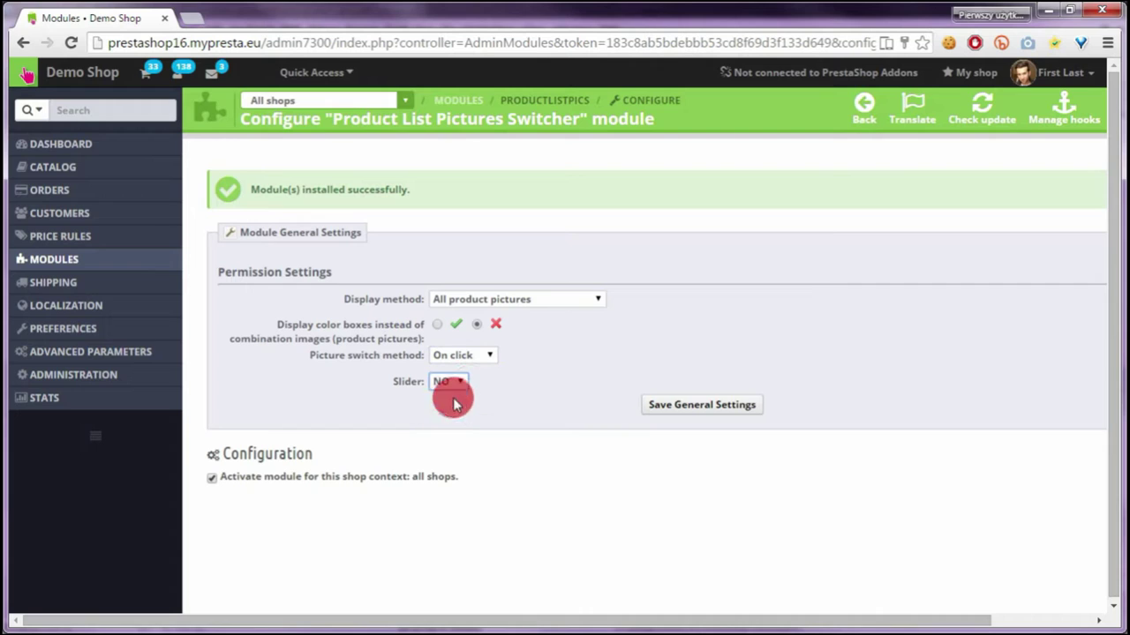
left_click(661, 406)
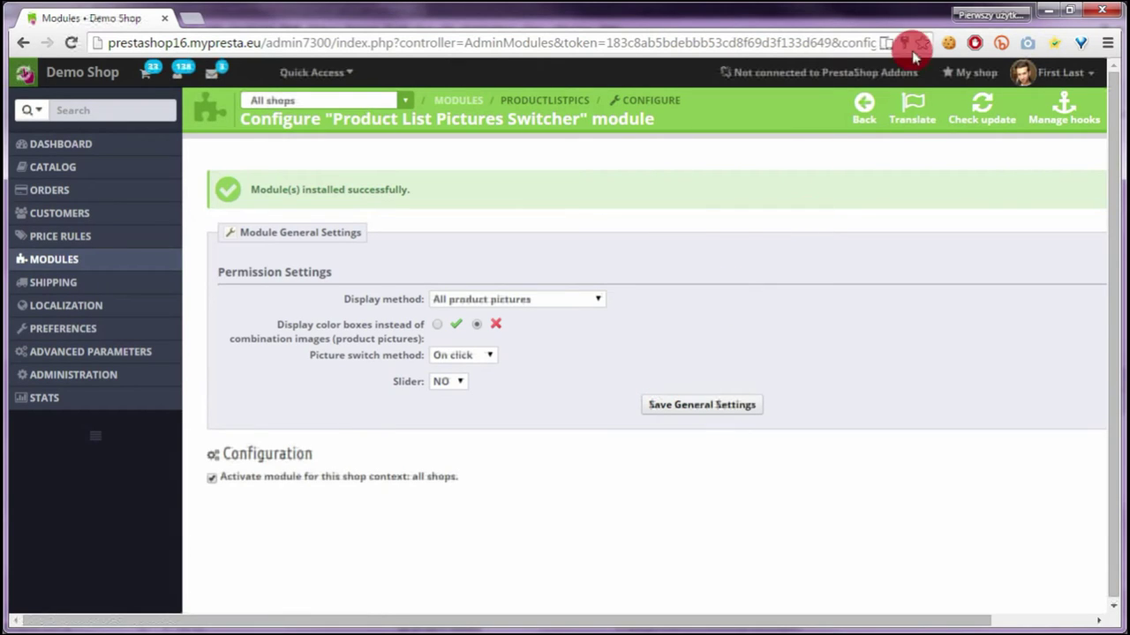
left_click(971, 74)
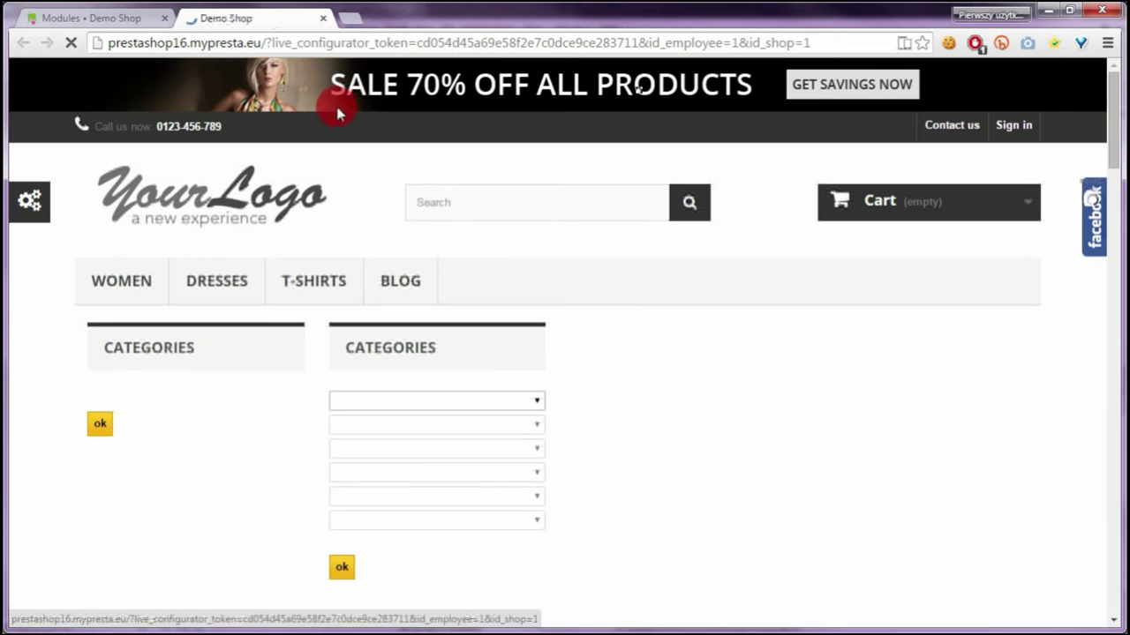
Scroll the storefront to the product grid to check the thumbnails under each product
scroll(274, 196, "down", 10)
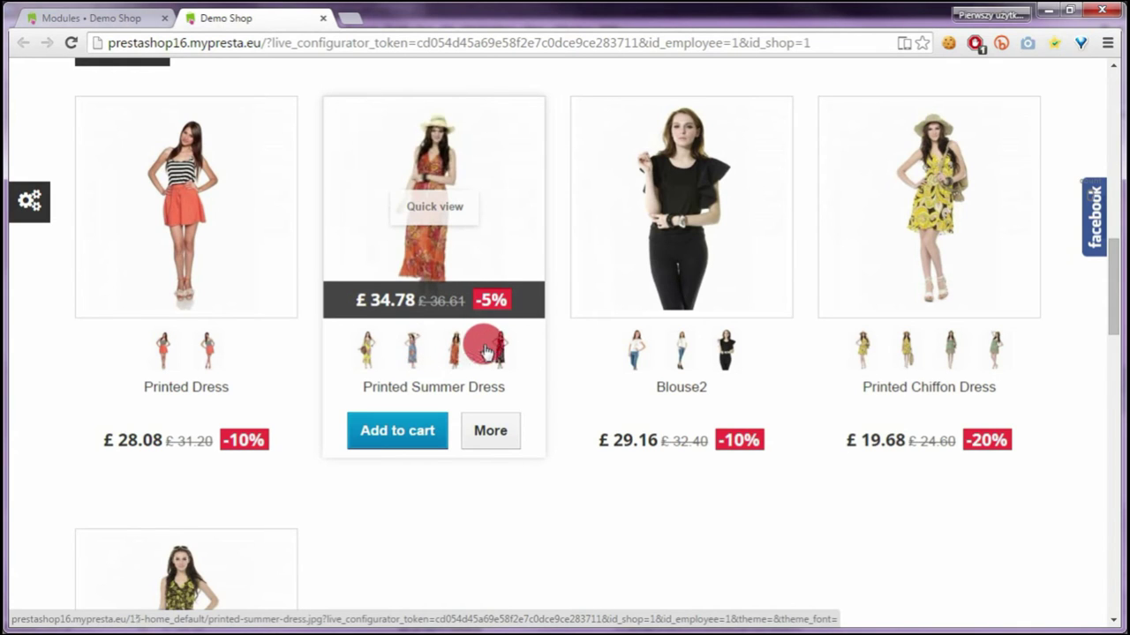
left_click(141, 14)
Change the picture switch method to On hover and save the general settings
left_click(450, 354)
left_click(463, 398)
left_click(658, 406)
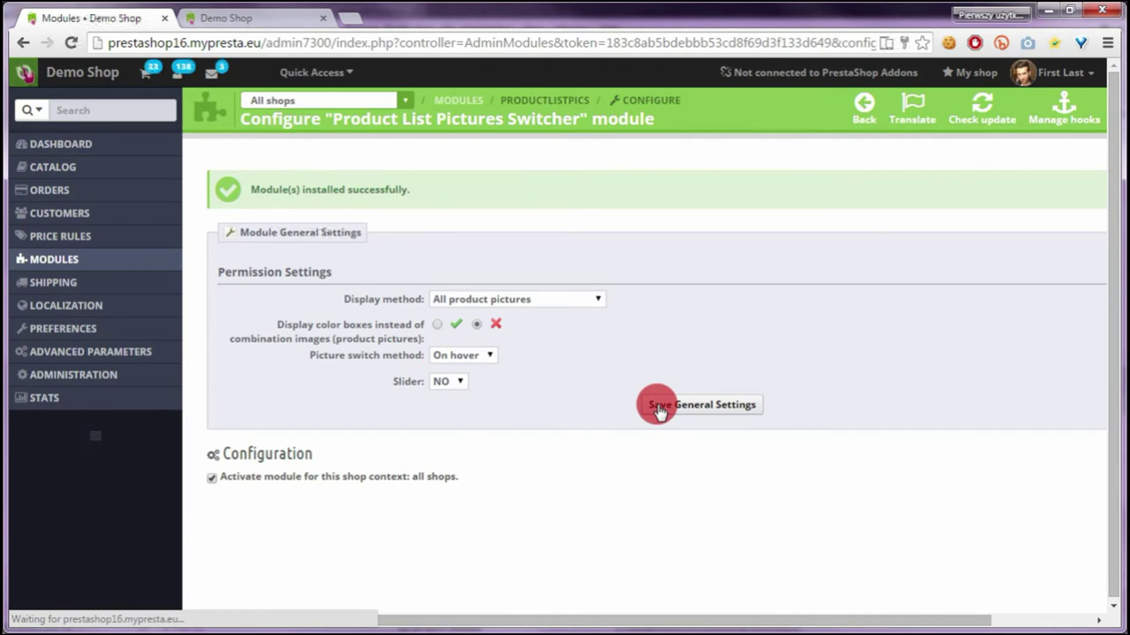
Reload the storefront and hover a product's thumbnails to test the switching
left_click(247, 18)
left_click(71, 42)
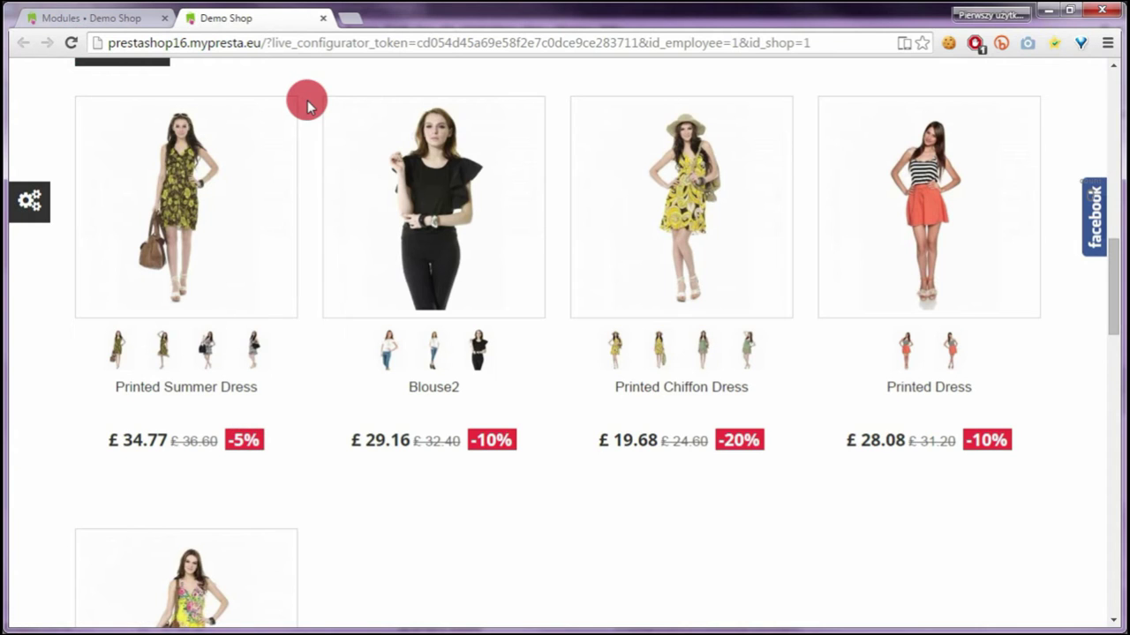
mouse_move(274, 348)
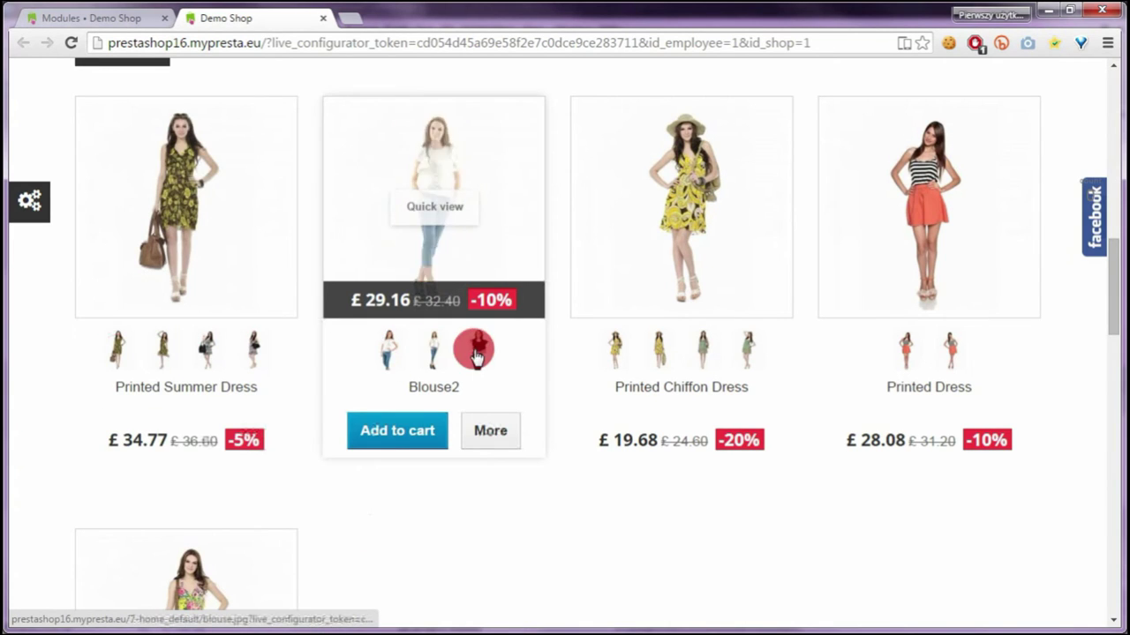
left_click(115, 16)
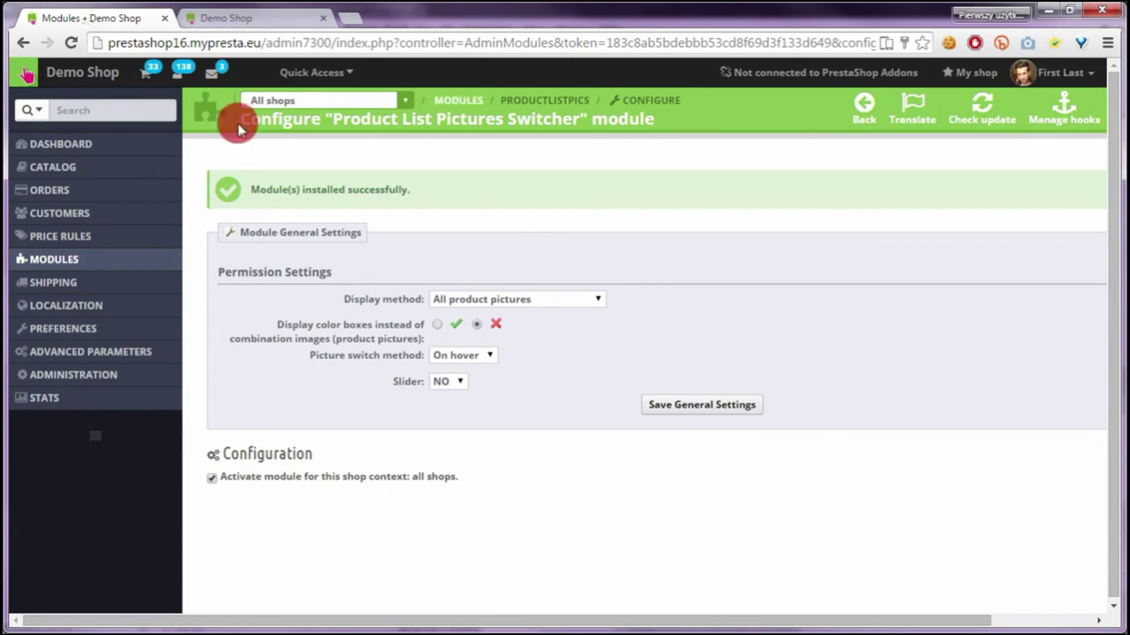
Set Slider to YES, save the general settings, and reload the storefront
left_click(447, 381)
left_click(445, 409)
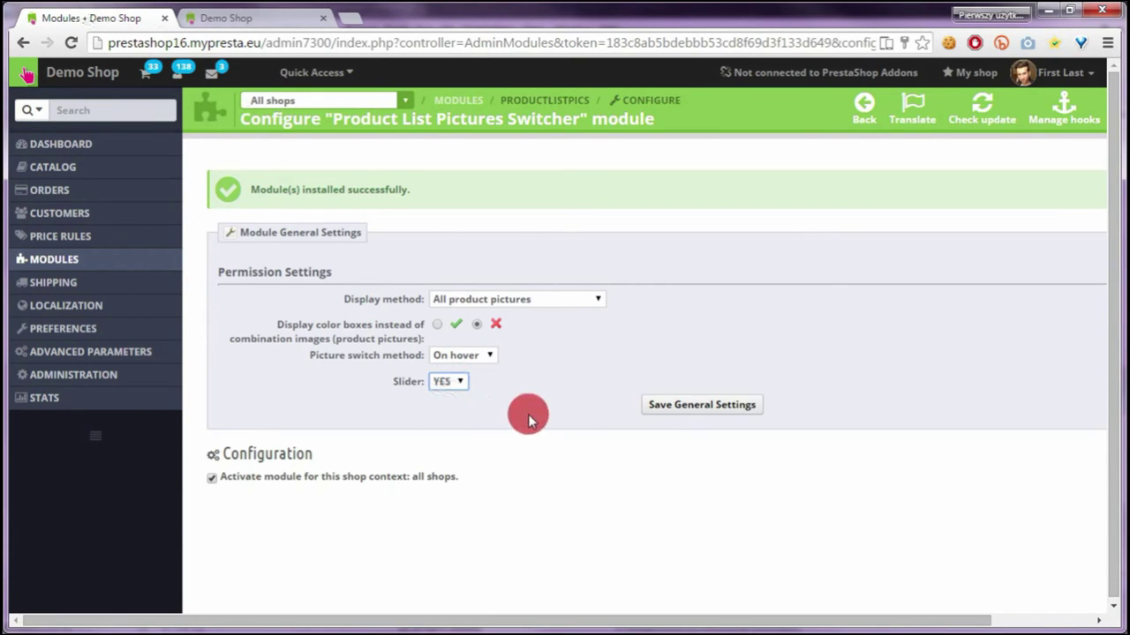
left_click(651, 406)
left_click(277, 41)
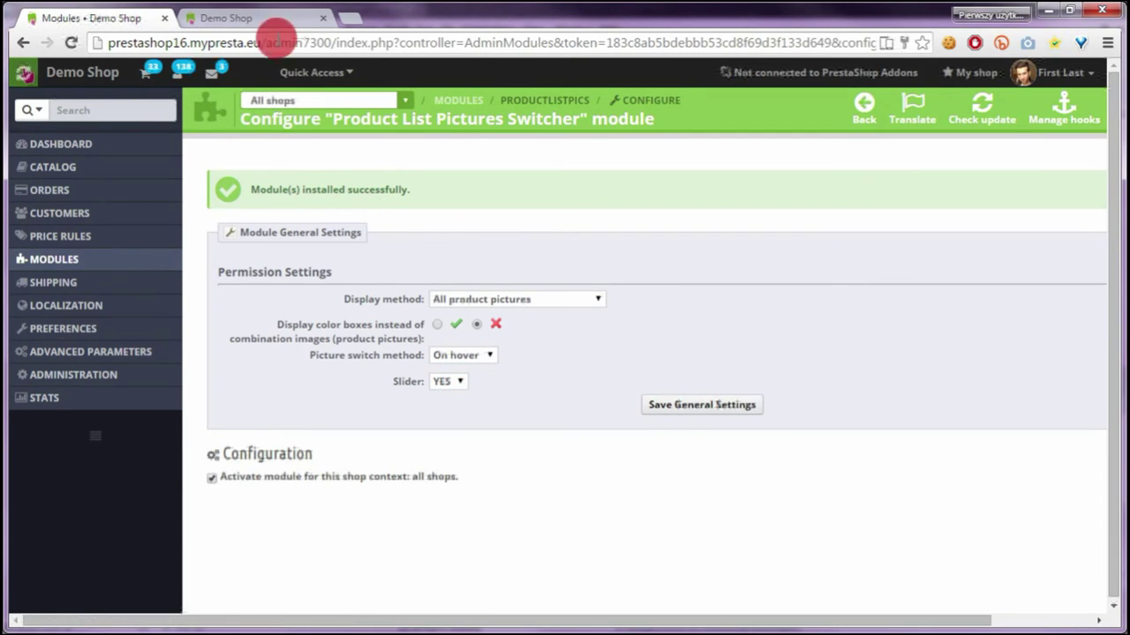
left_click(71, 43)
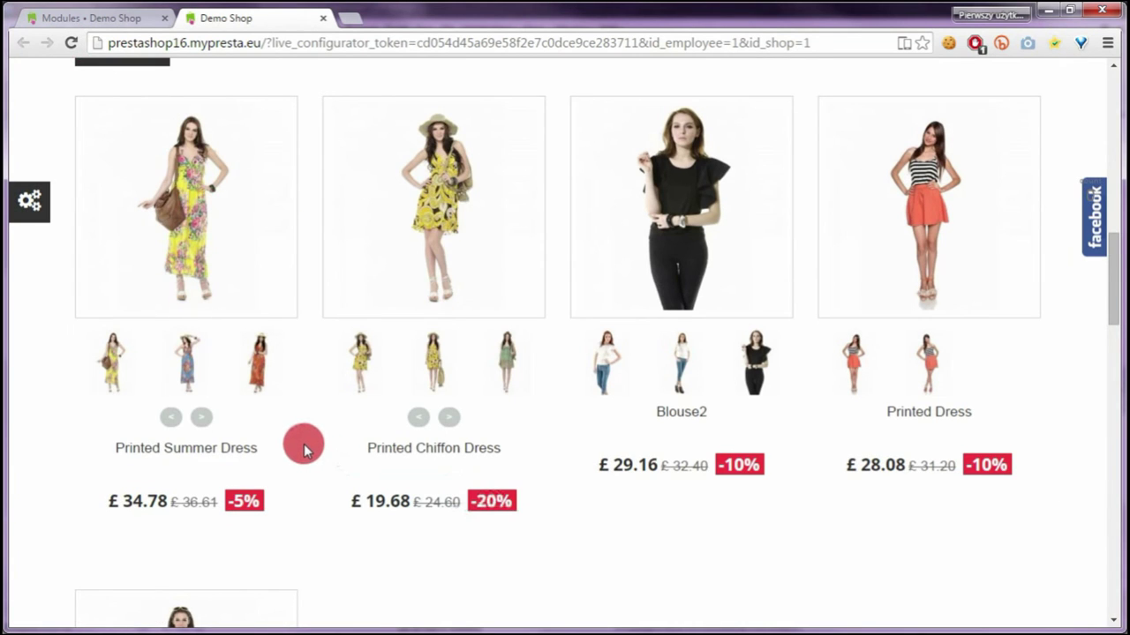
Slide the Printed Summer Dress thumbnail strip forward and back with its arrows
scroll(303, 448, "down", 2)
scroll(303, 443, "up", 3)
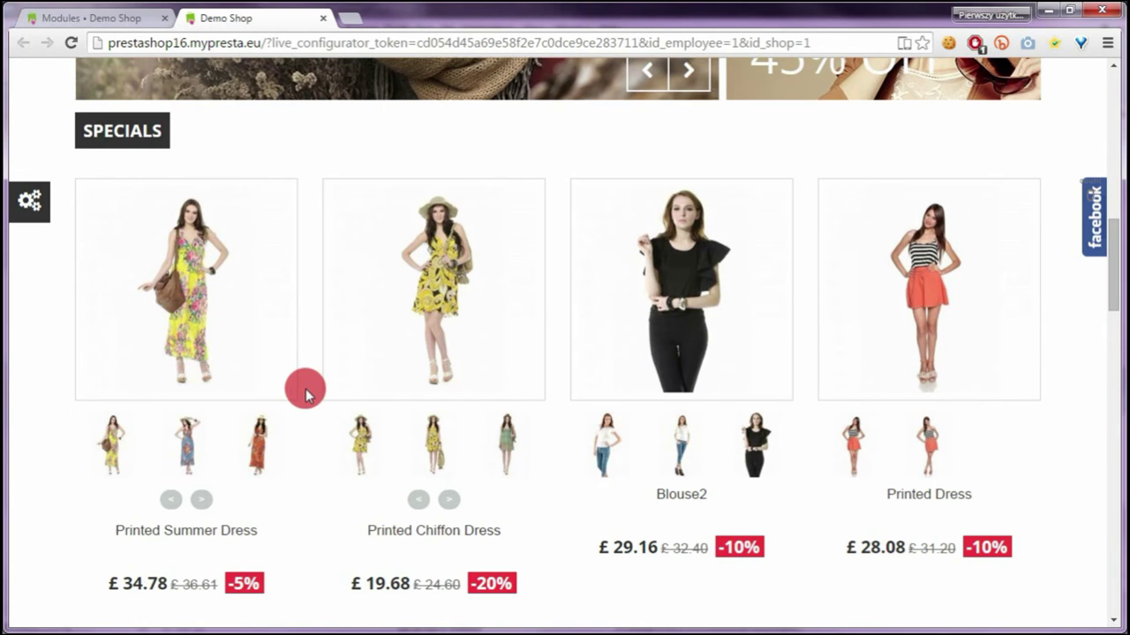
left_click(201, 500)
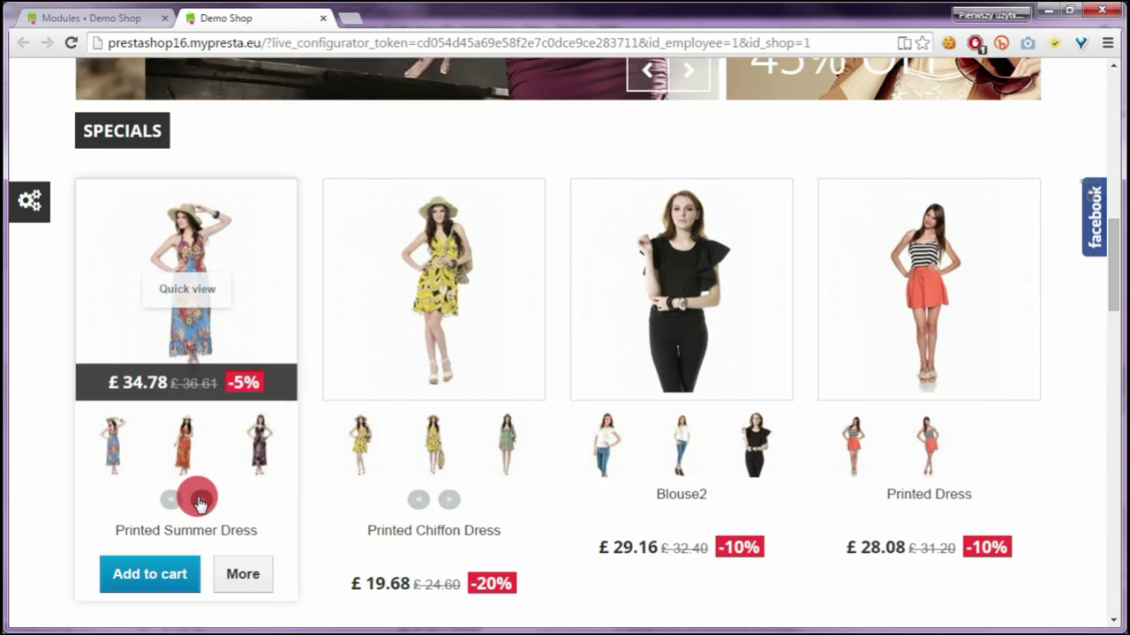
left_click(168, 500)
left_click(203, 501)
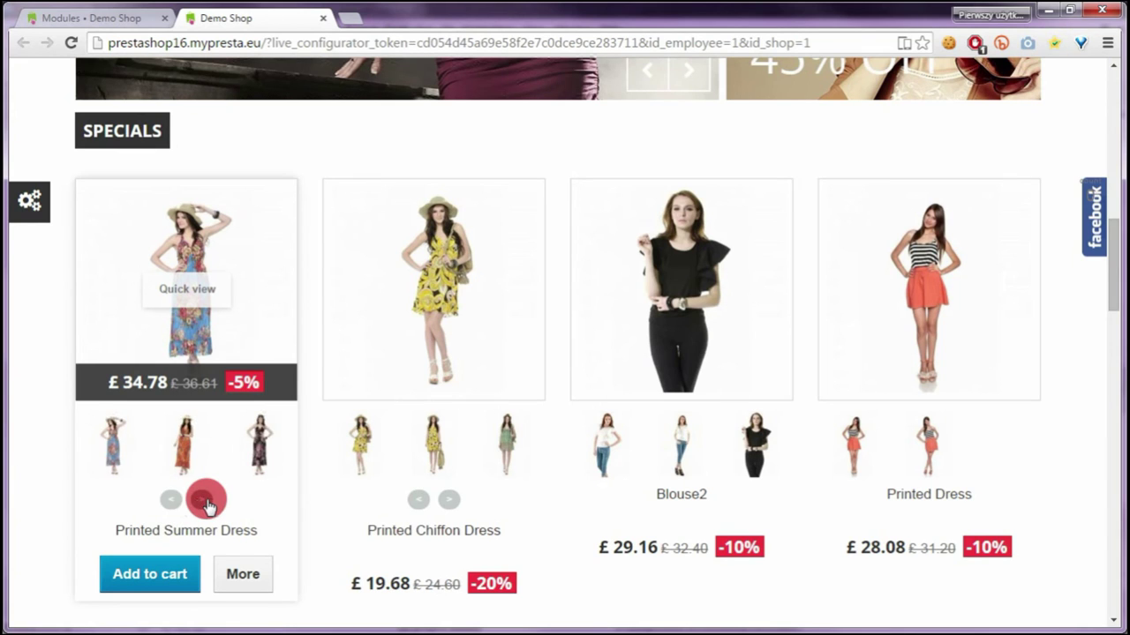
left_click(168, 499)
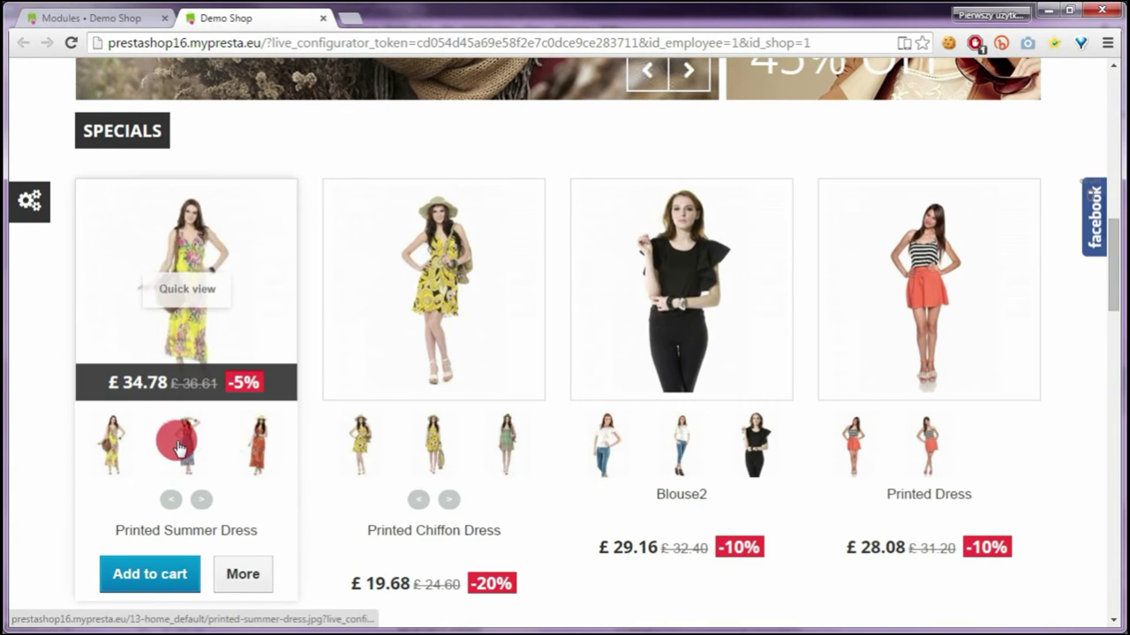
Switch the picture switch method back to On click, save, and reload the storefront
left_click(103, 24)
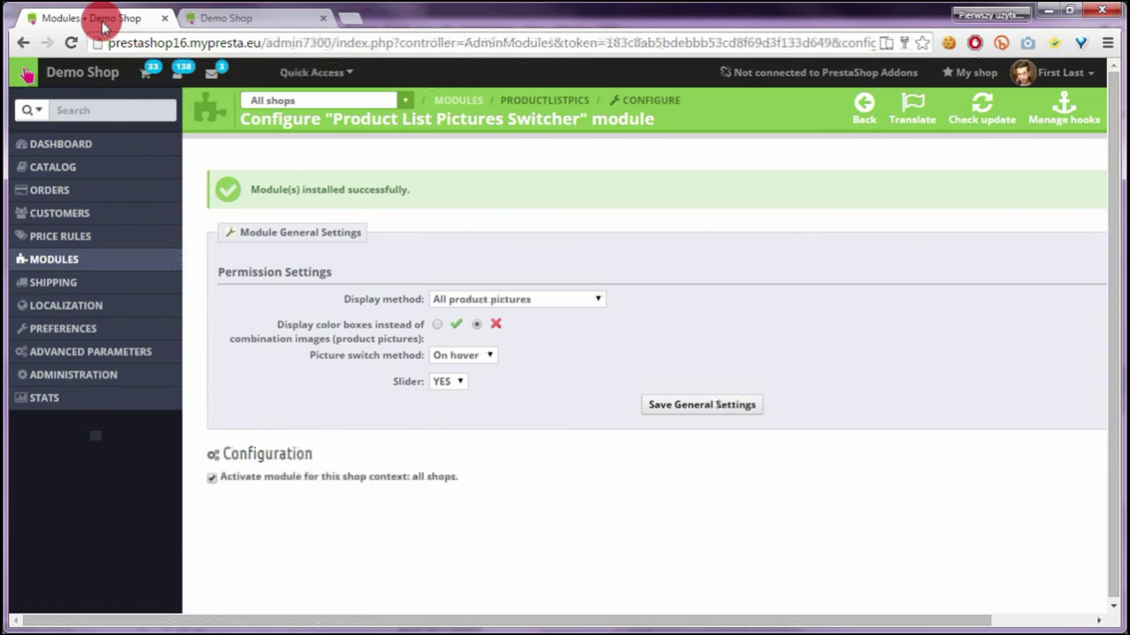
left_click(444, 356)
left_click(458, 381)
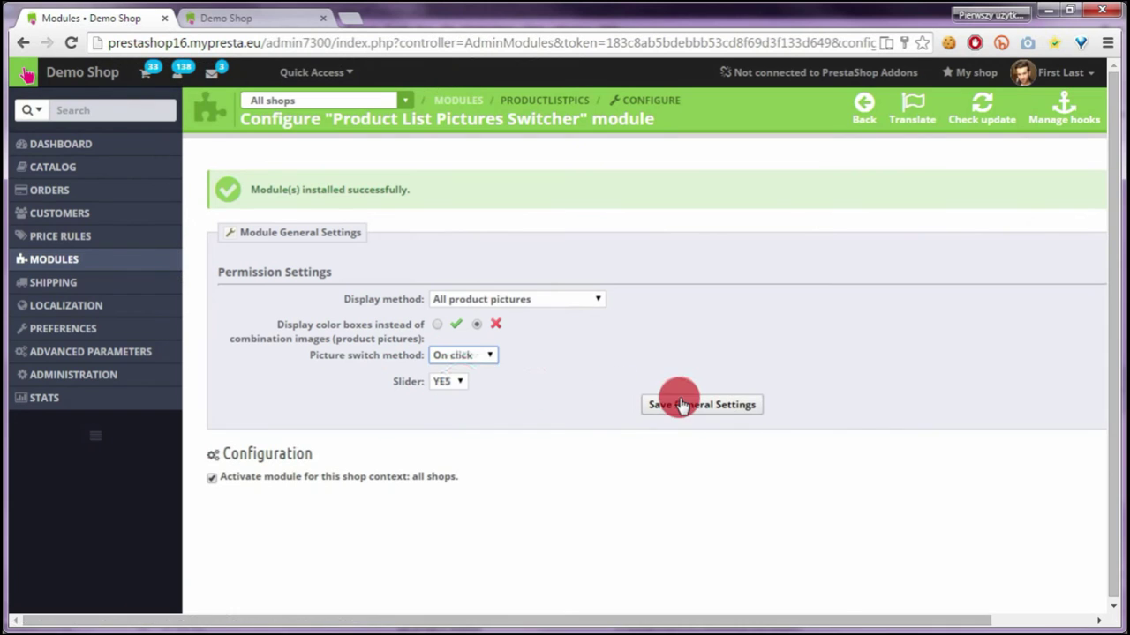
left_click(682, 405)
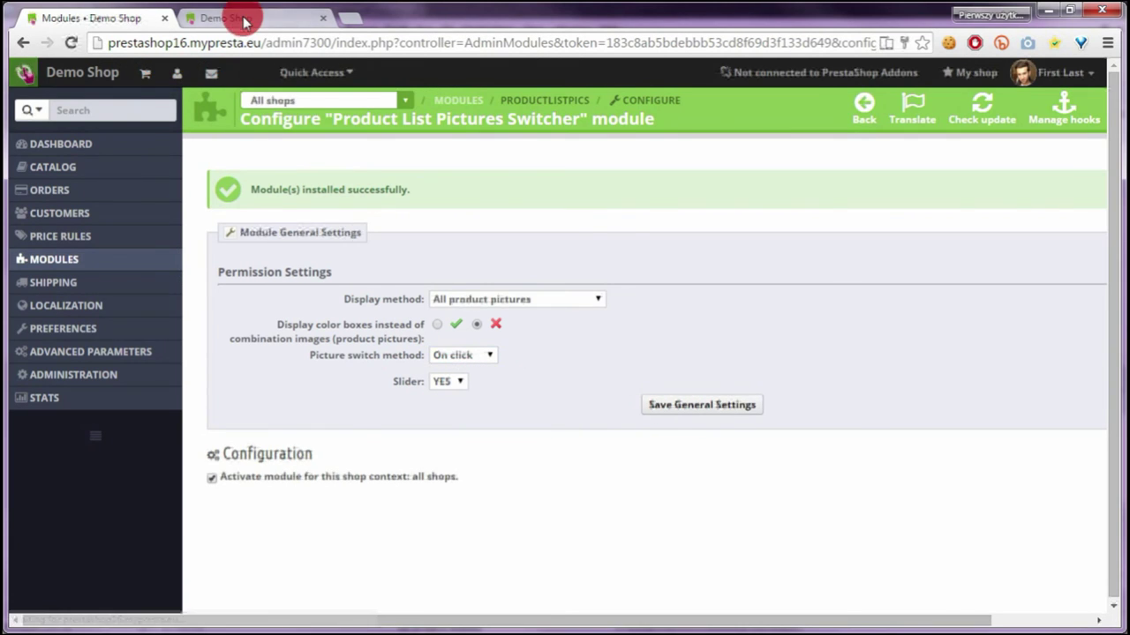
left_click(245, 19)
left_click(71, 43)
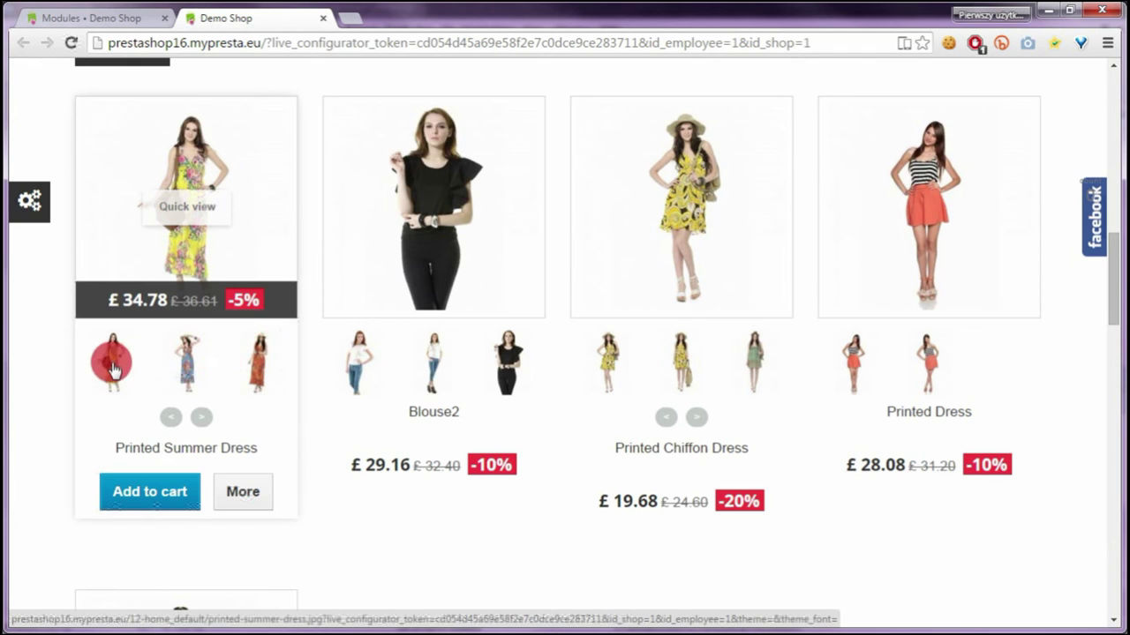
Click thumbnails of Printed Summer Dress, Blouse2, Printed Chiffon Dress and Printed Dress to swap images
left_click(212, 421)
left_click(171, 421)
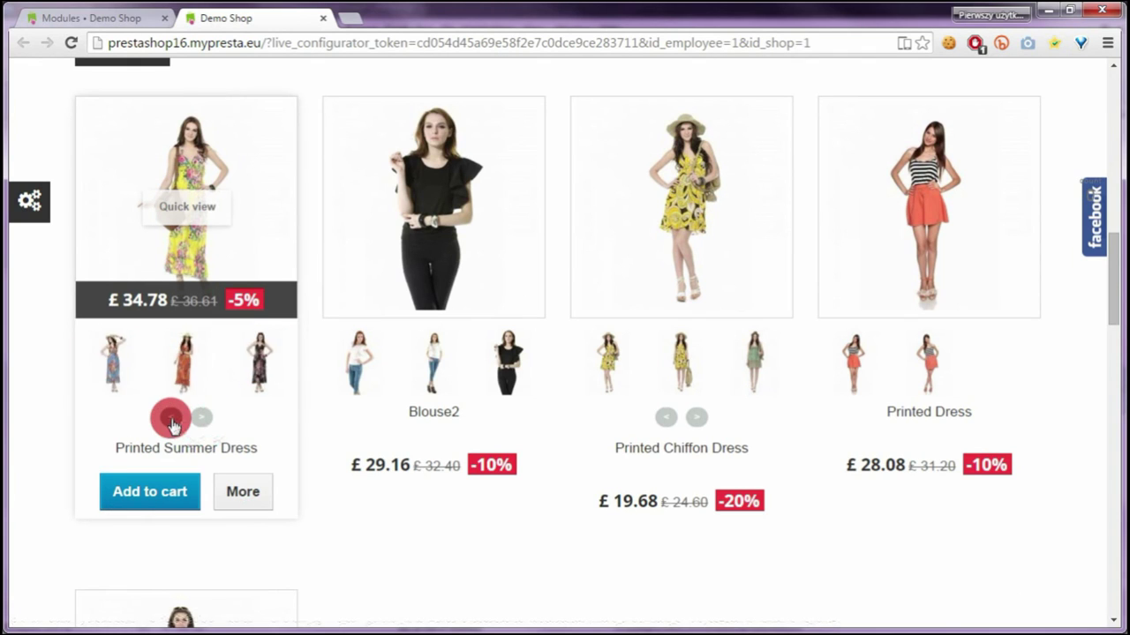
left_click(192, 364)
left_click(231, 359)
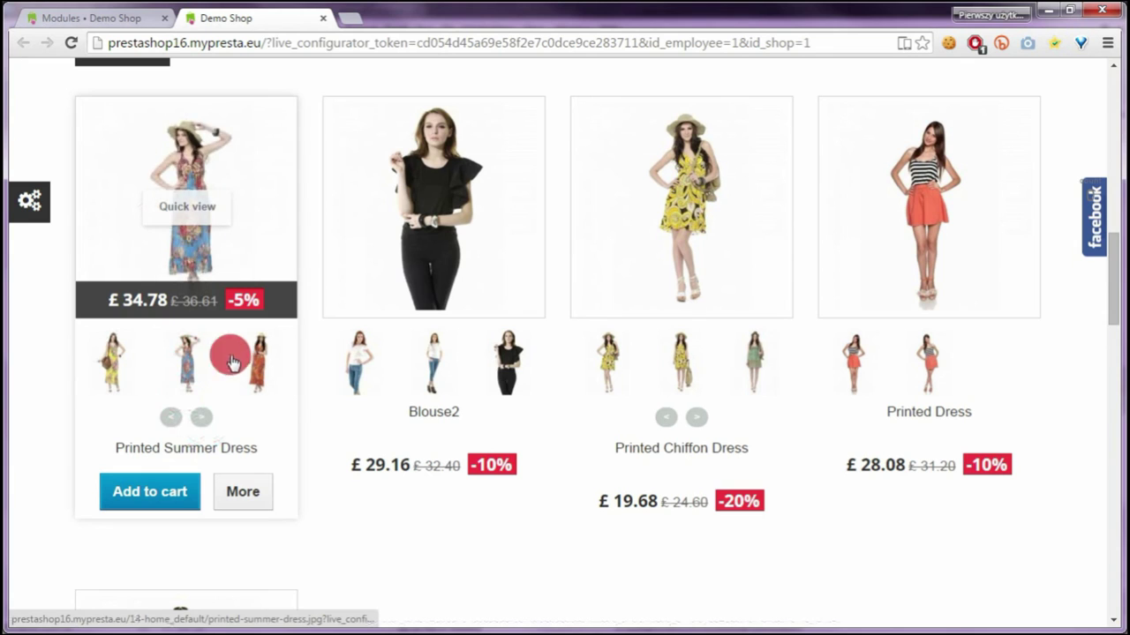
left_click(360, 369)
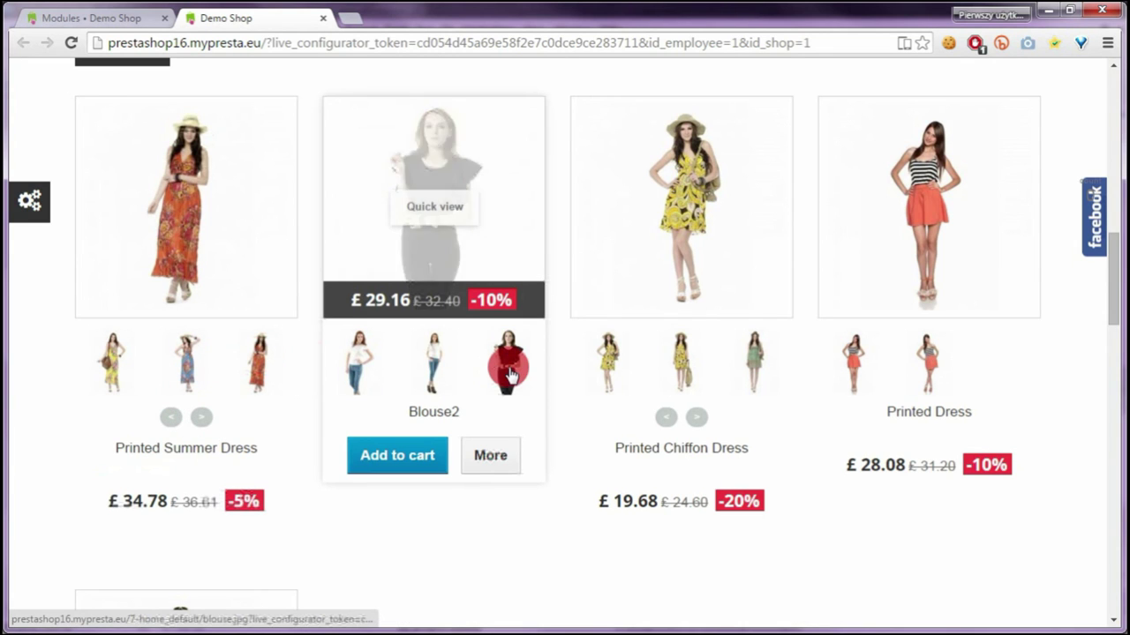
left_click(671, 378)
left_click(870, 360)
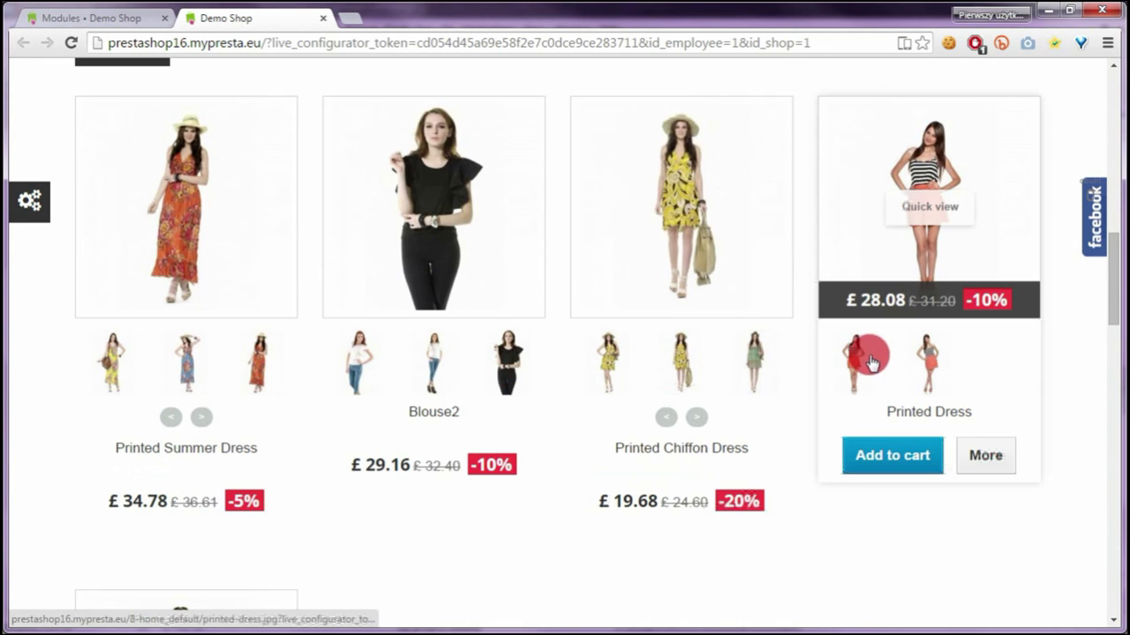
scroll(446, 209, "down", 15)
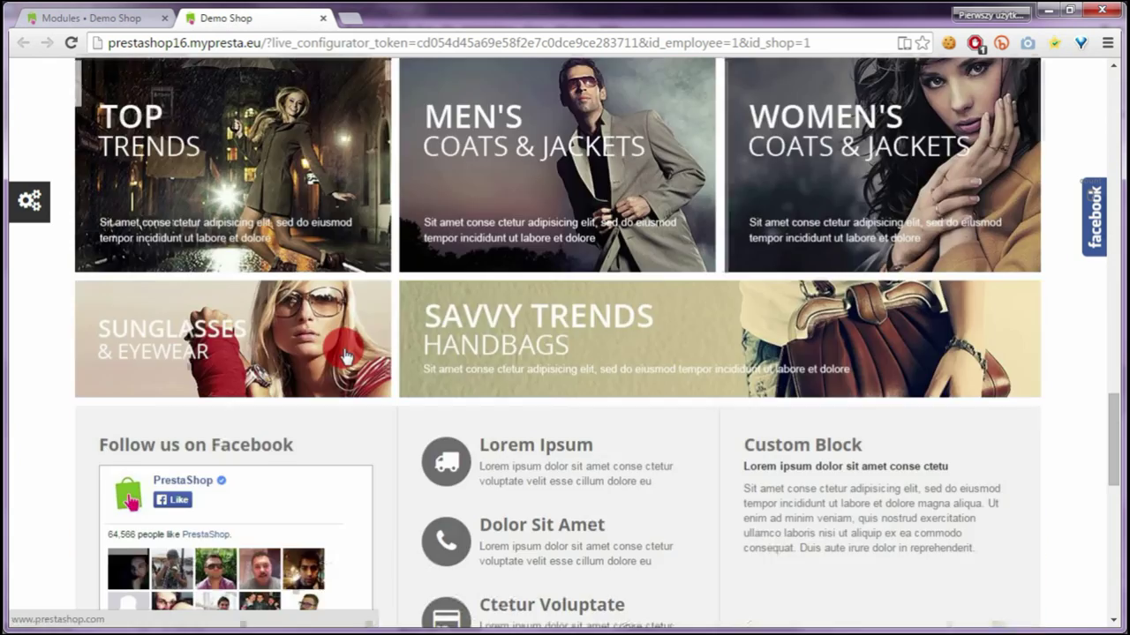
Scroll the home page and advance the Printed Summer Dress thumbnail slider once more
scroll(338, 351, "up", 4)
scroll(338, 350, "up", 8)
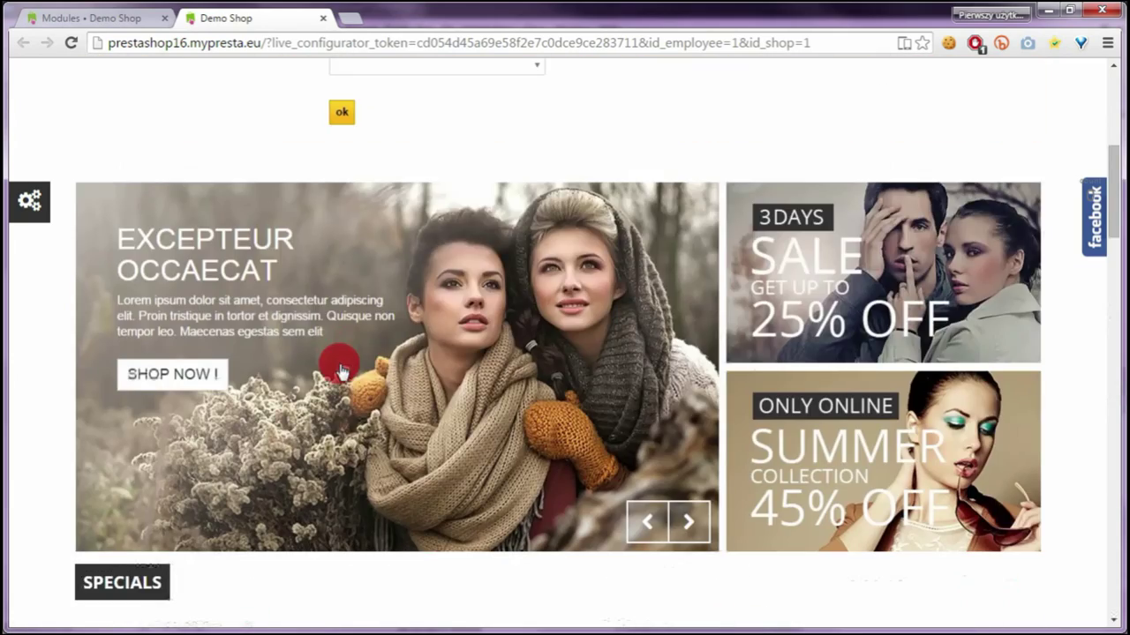
scroll(338, 350, "down", 4)
scroll(334, 351, "up", 2)
scroll(333, 351, "up", 8)
mouse_move(253, 299)
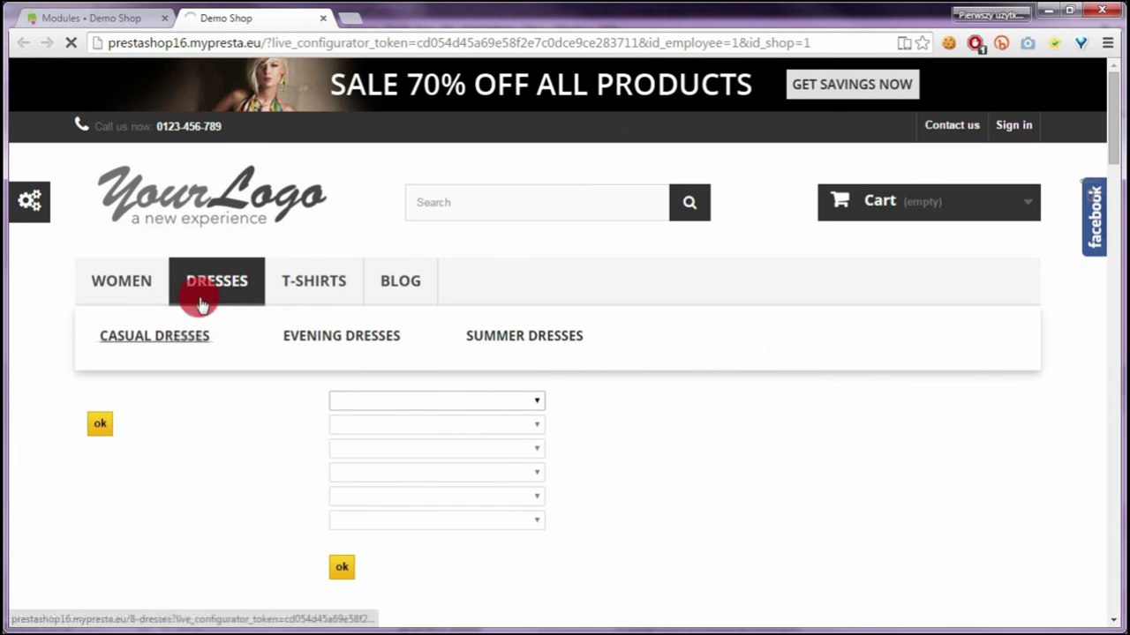
scroll(208, 220, "down", 10)
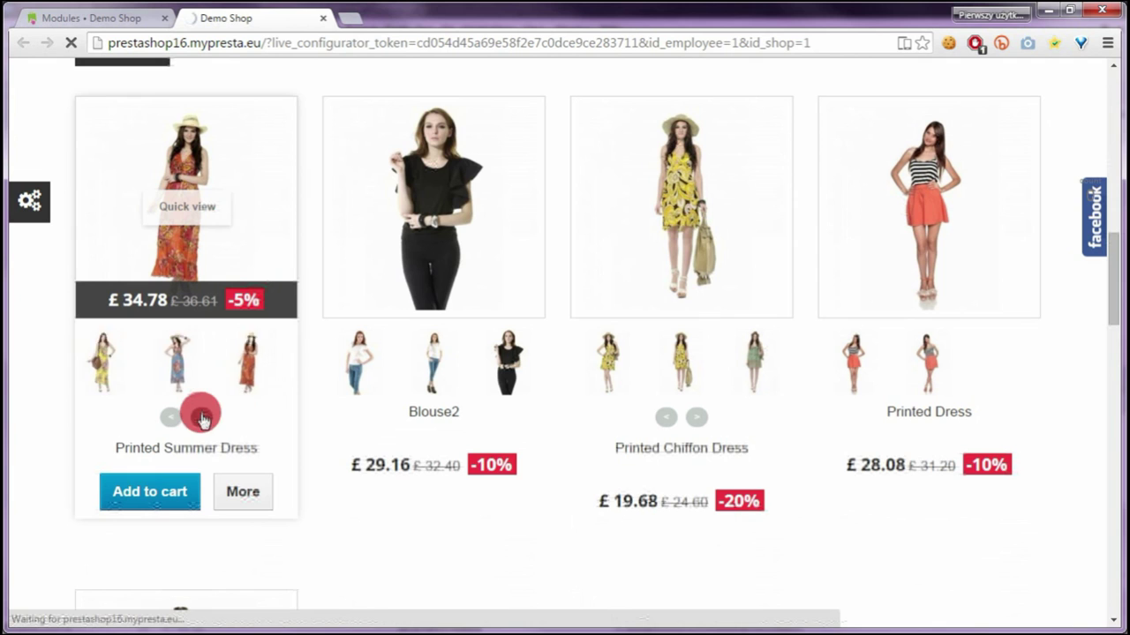
left_click(203, 416)
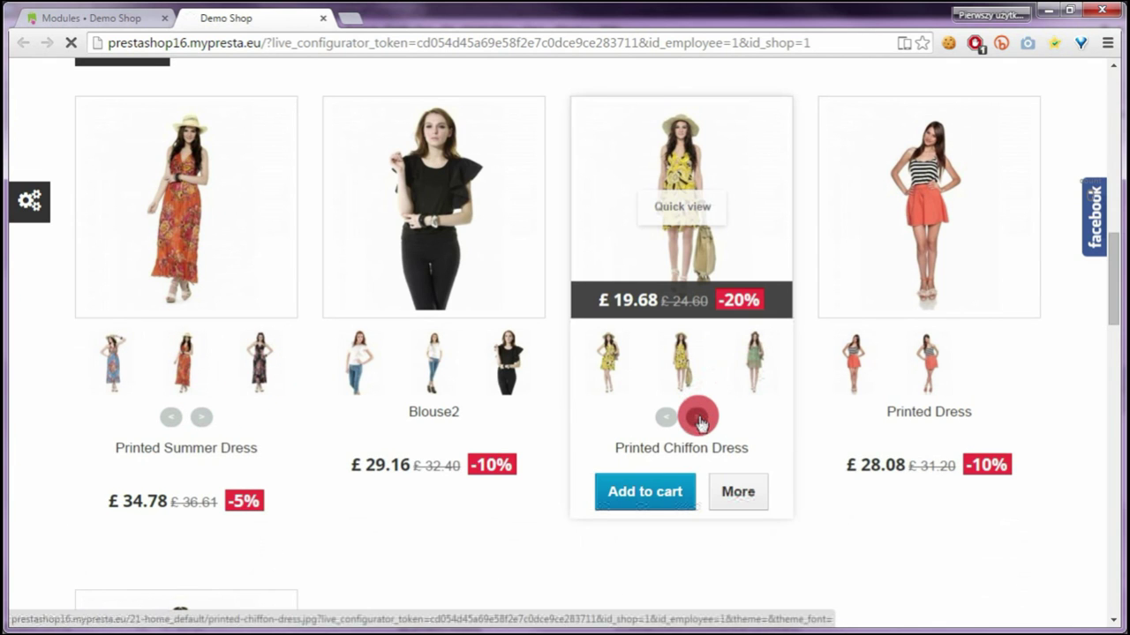
scroll(659, 393, "down", 2)
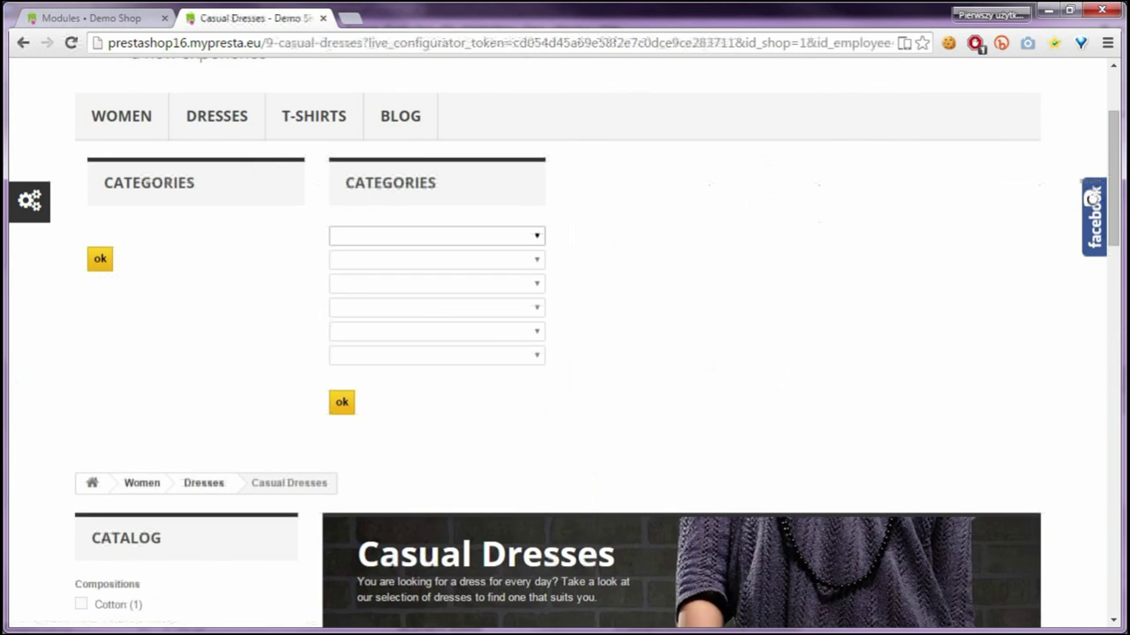